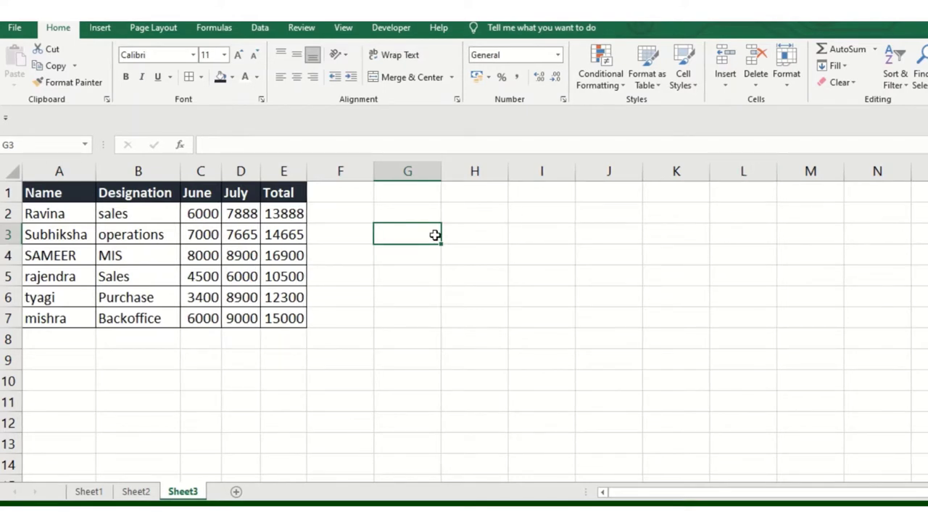
# Look over the Find & Select list and the employee table A1:E7, ending on empty cell H2
pyautogui.click(919, 69)
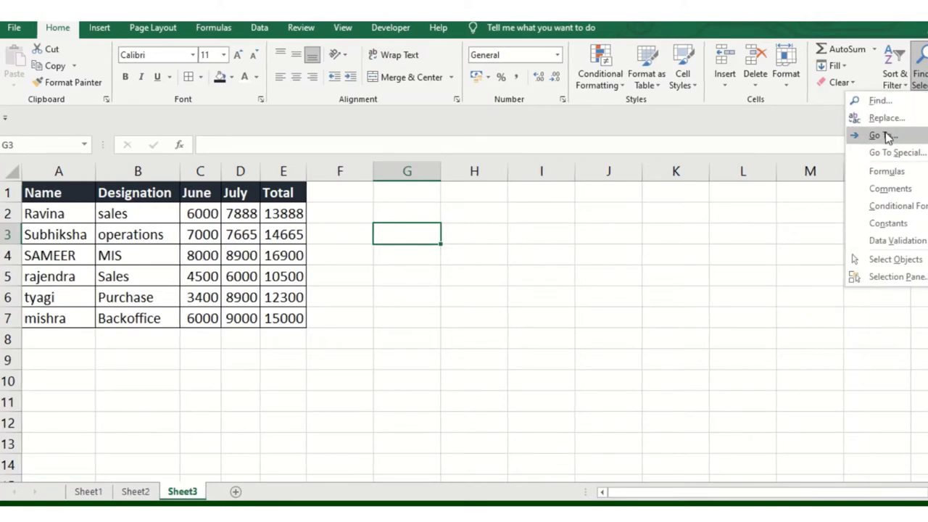
pyautogui.click(337, 279)
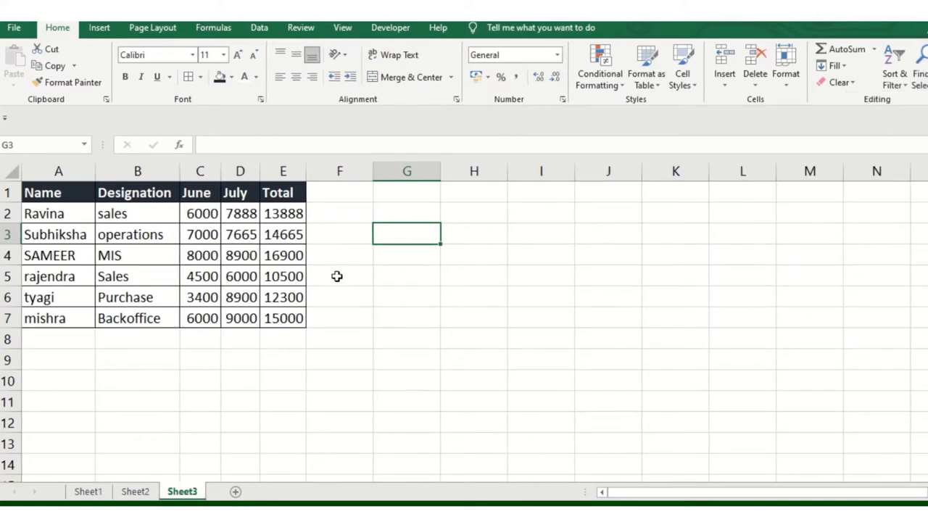
pyautogui.click(356, 227)
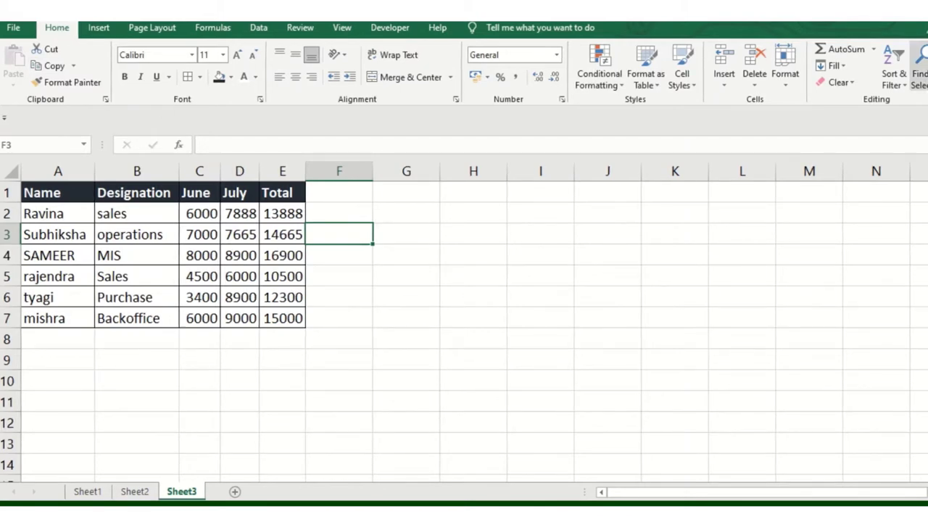
pyautogui.click(918, 73)
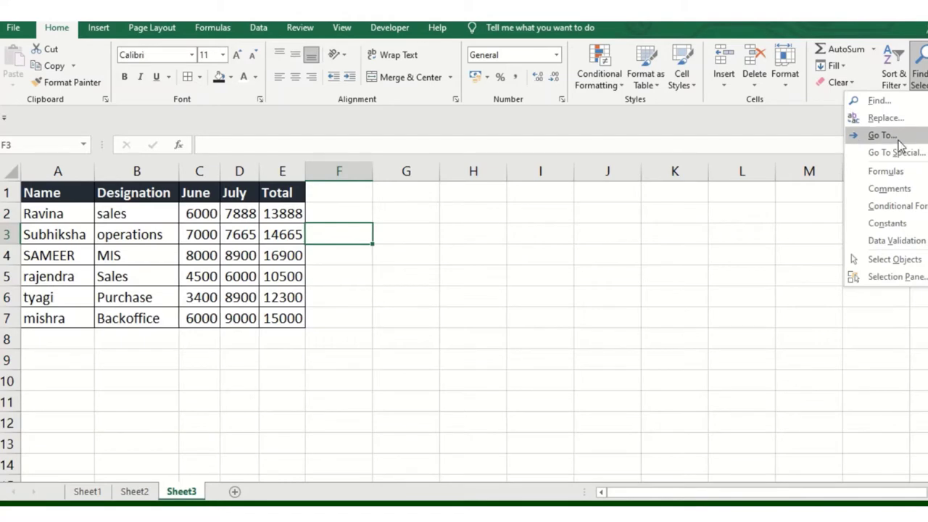
pyautogui.press('Escape')
pyautogui.moveTo(56, 194); pyautogui.dragTo(270, 318)
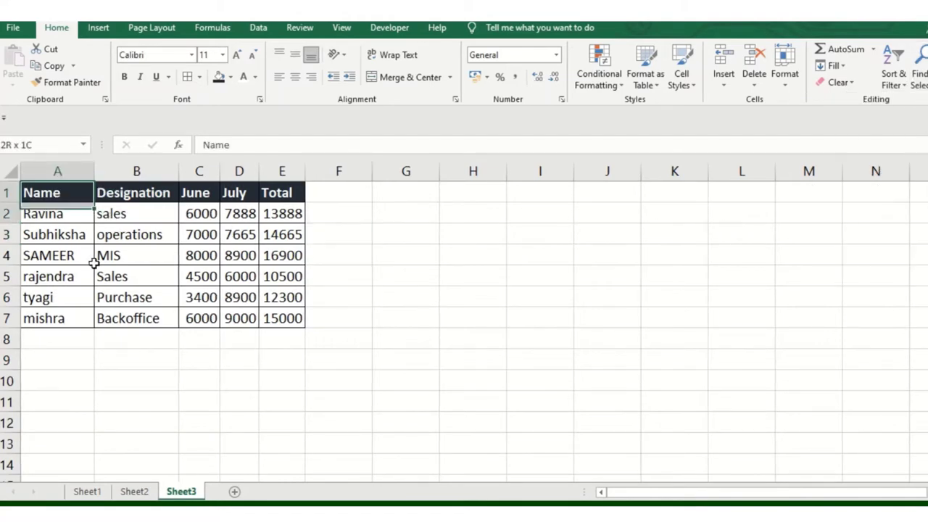
pyautogui.click(429, 234)
pyautogui.click(441, 216)
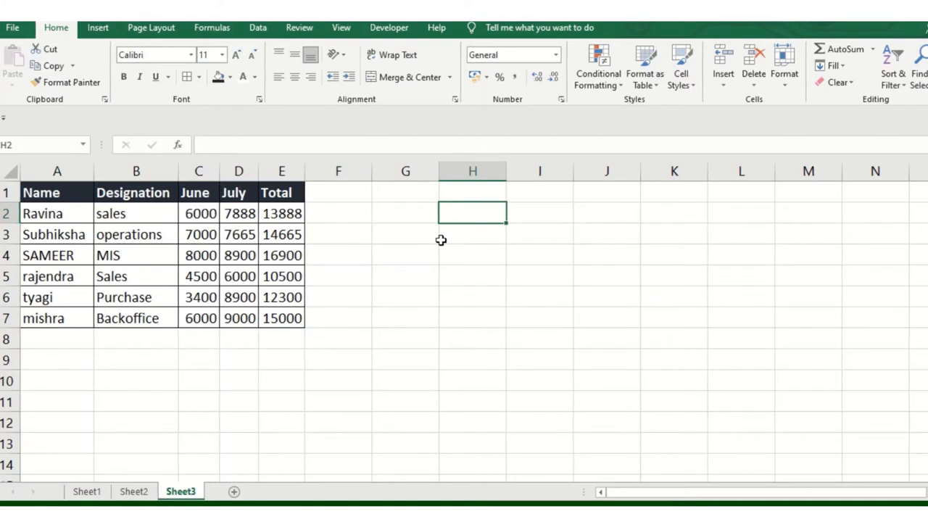
# Open Find and Replace from Home > Find & Select and move it closer to the table
pyautogui.hotkey('ctrl', 'f')
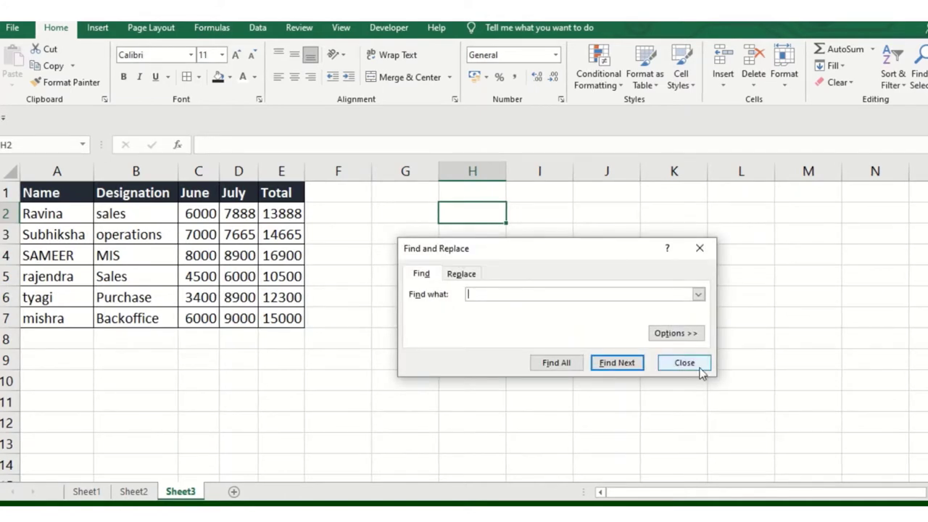
pyautogui.click(699, 368)
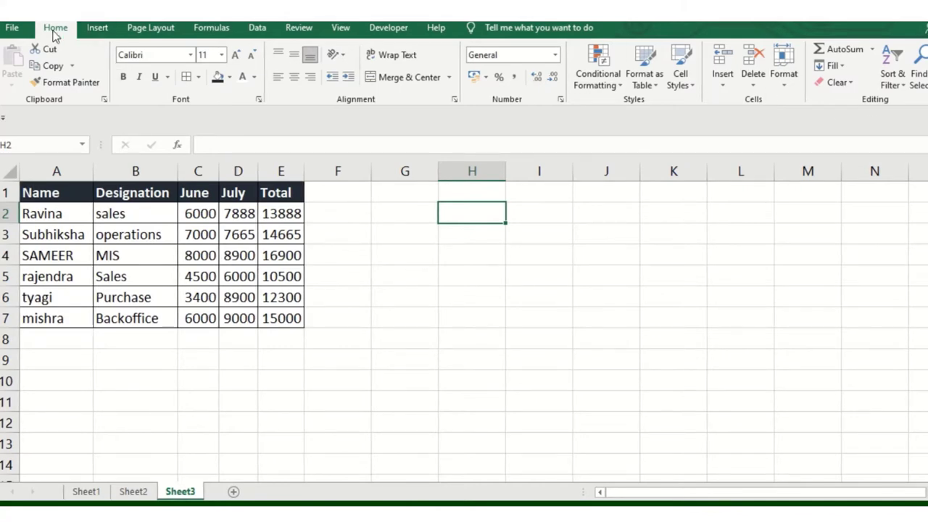
pyautogui.click(916, 81)
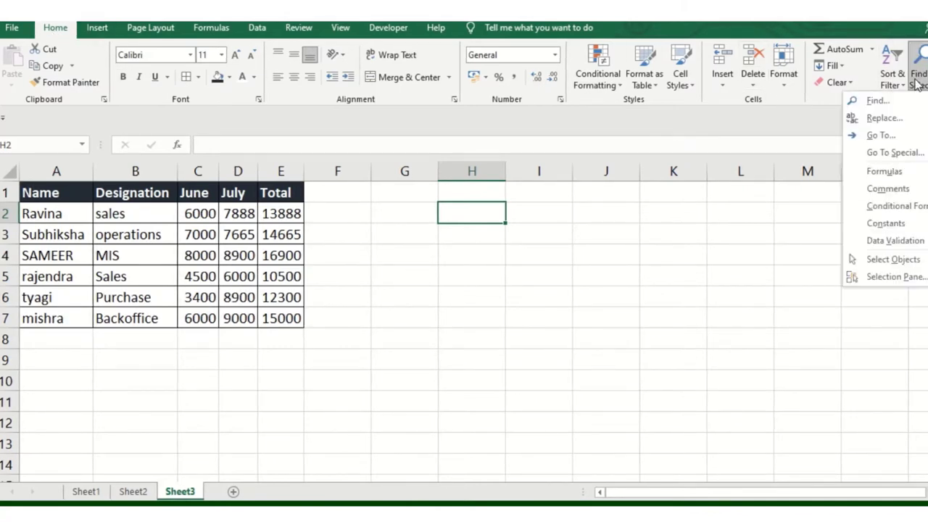
pyautogui.click(905, 103)
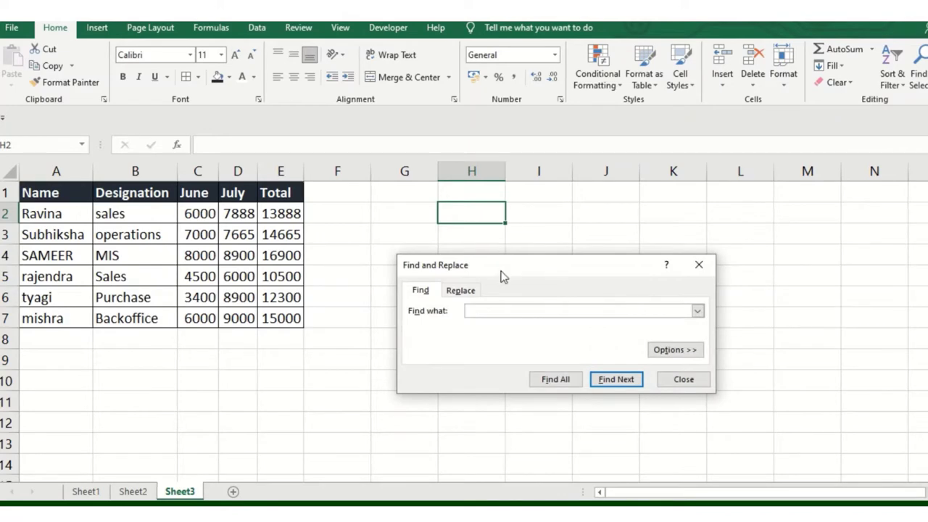
pyautogui.moveTo(500, 268); pyautogui.dragTo(471, 232)
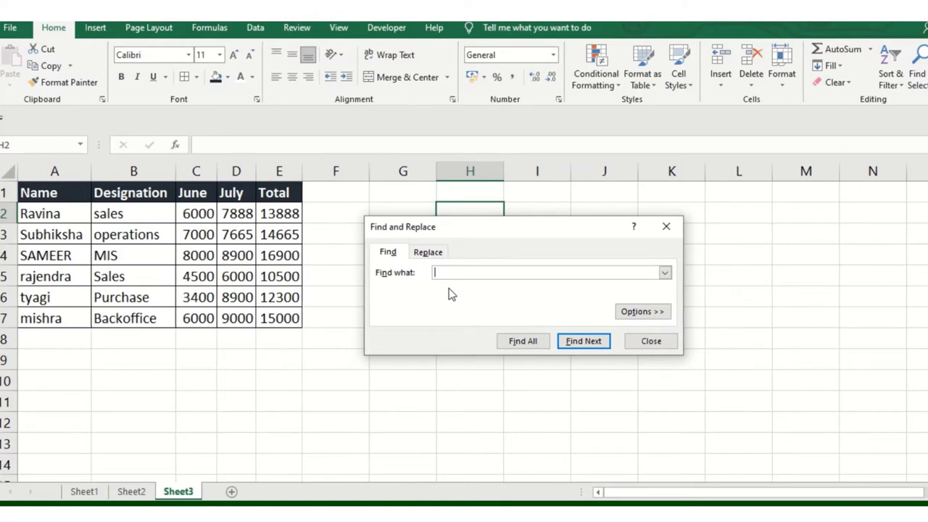
# Search for Sales and step through each matching cell with Find Next
pyautogui.write('Sa')
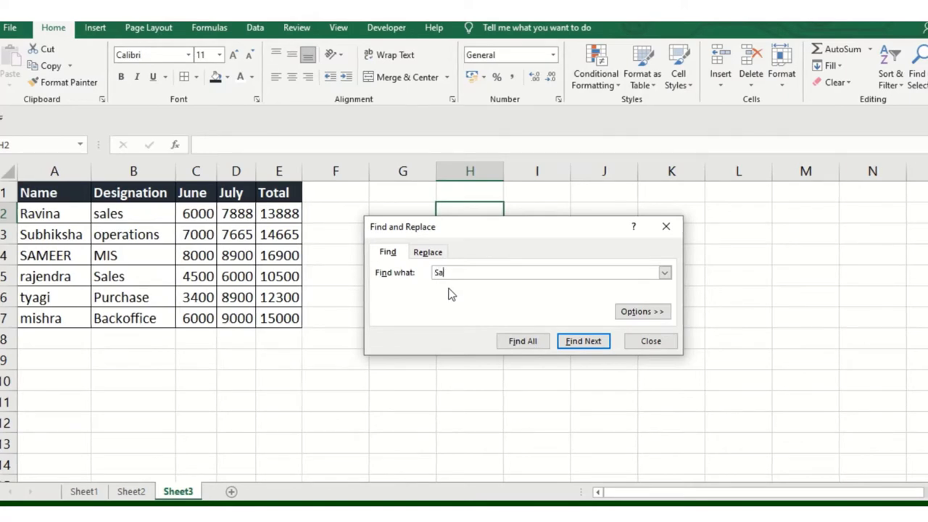
pyautogui.write('les')
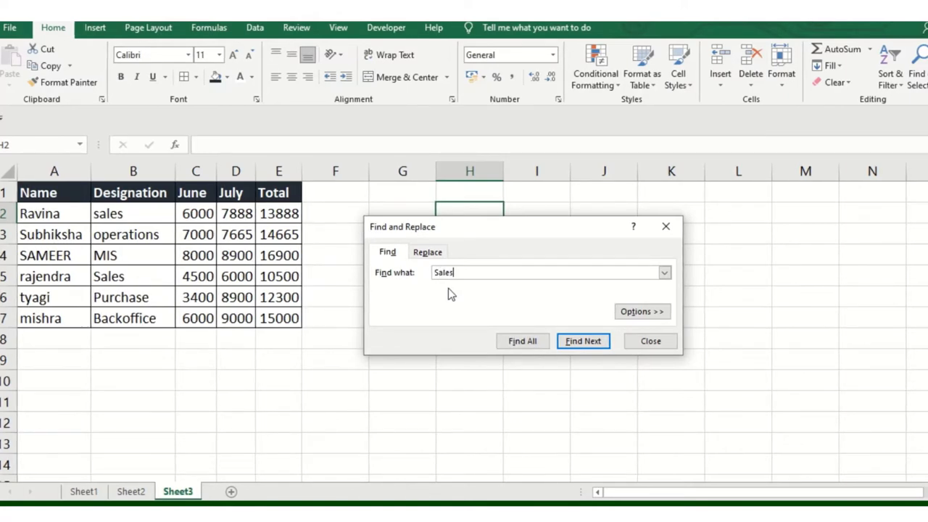
pyautogui.click(582, 342)
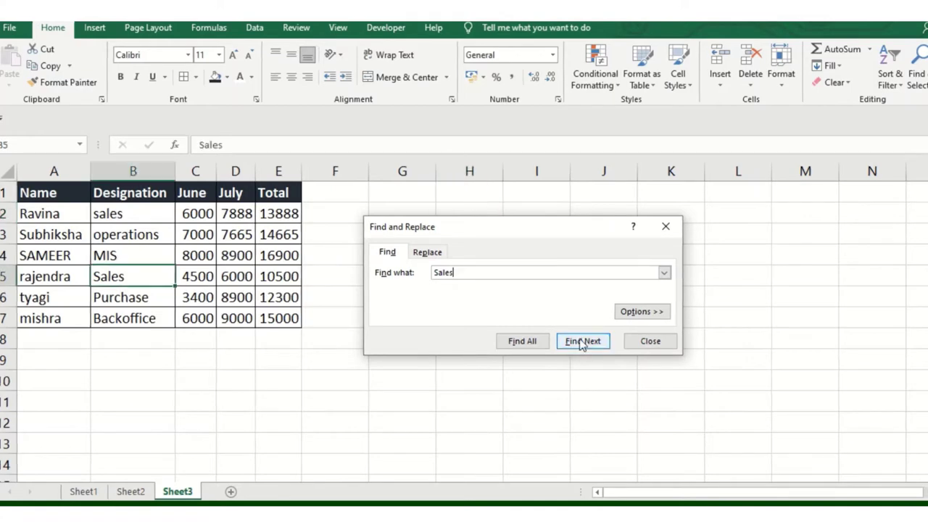
pyautogui.click(582, 343)
pyautogui.click(581, 342)
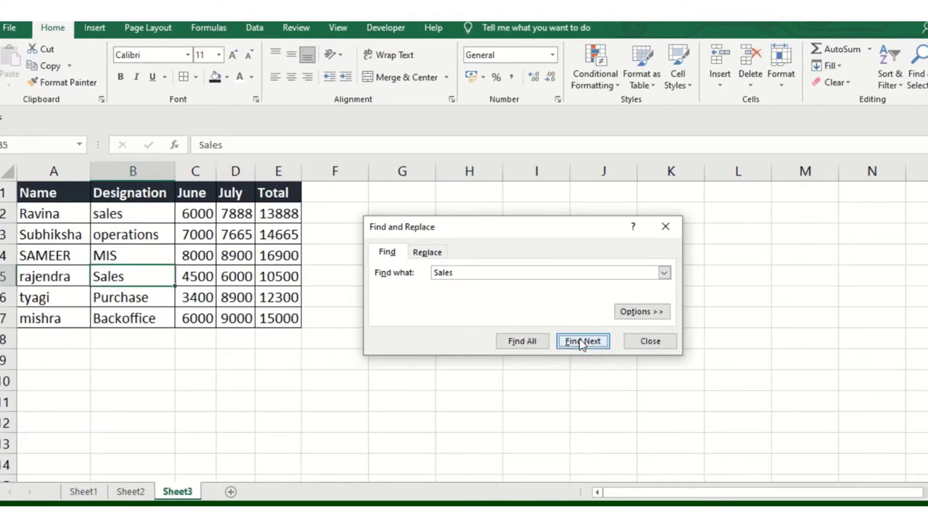
pyautogui.click(581, 342)
pyautogui.click(582, 342)
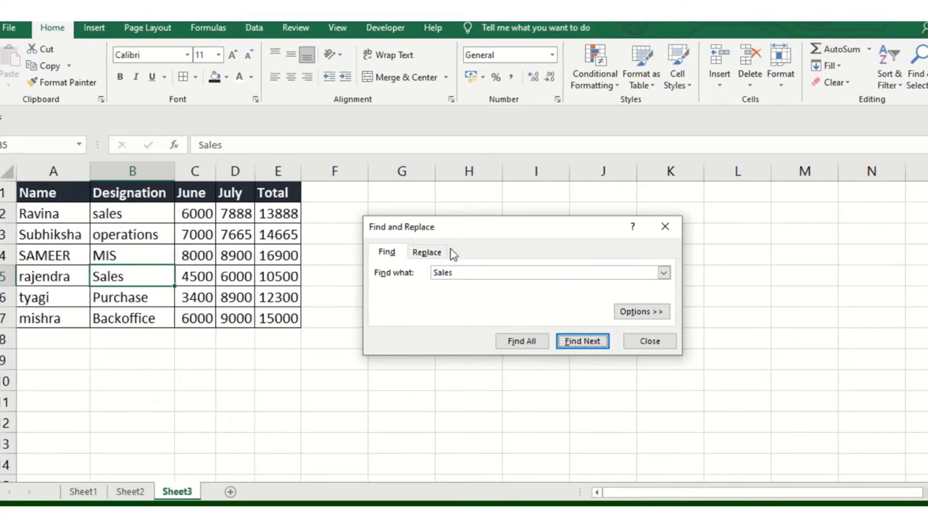
# Close the dialog and reopen Find and Replace with Ctrl+F, still holding Sales
pyautogui.click(644, 341)
pyautogui.click(918, 78)
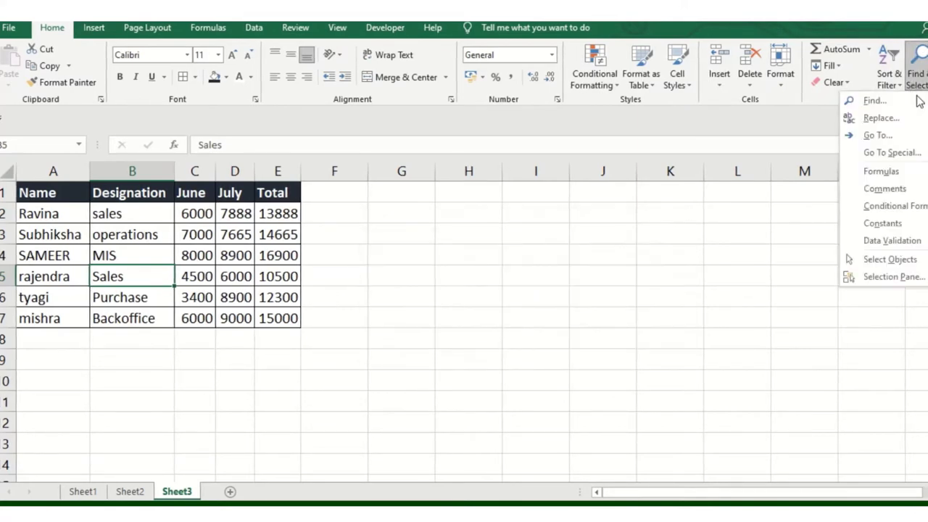
pyautogui.press('Escape')
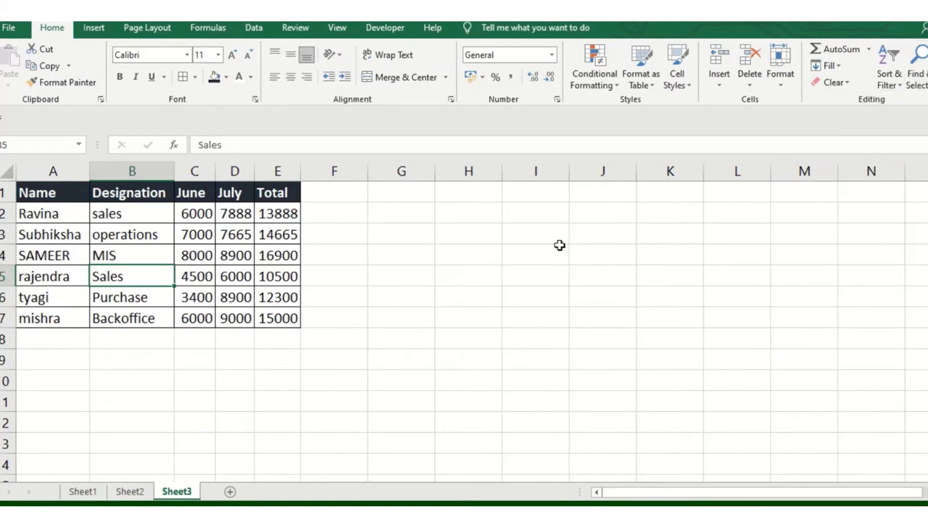
pyautogui.hotkey('ctrl', 'f')
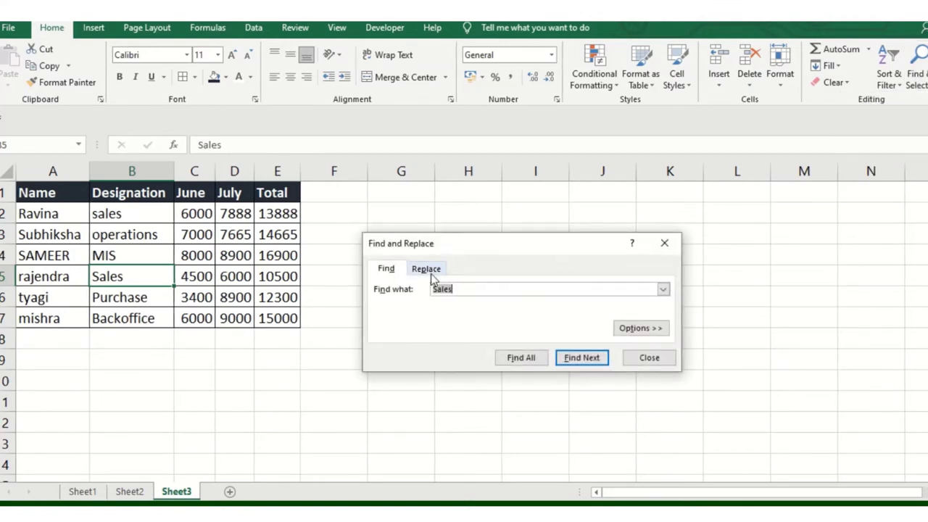
# On the Replace tab, enter Accounts as the replacement for Sales
pyautogui.click(432, 274)
pyautogui.click(465, 309)
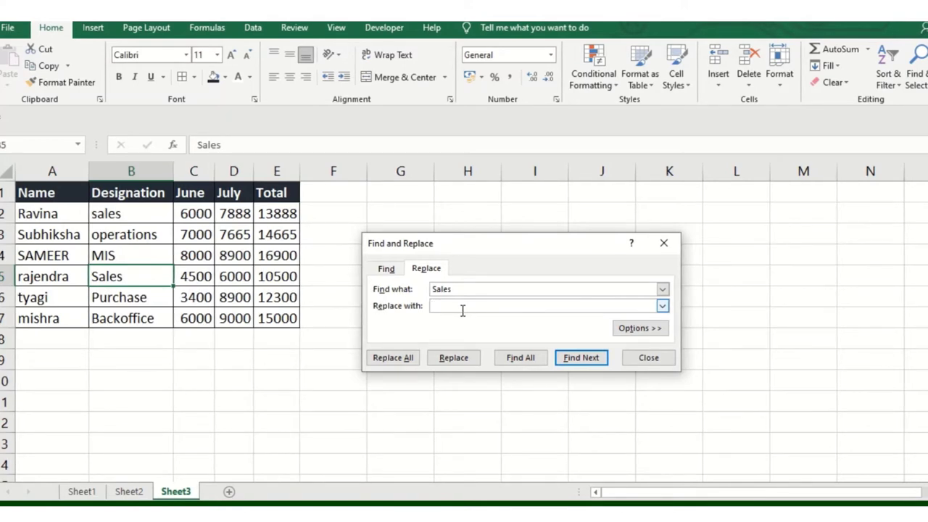
pyautogui.write('Acounts')
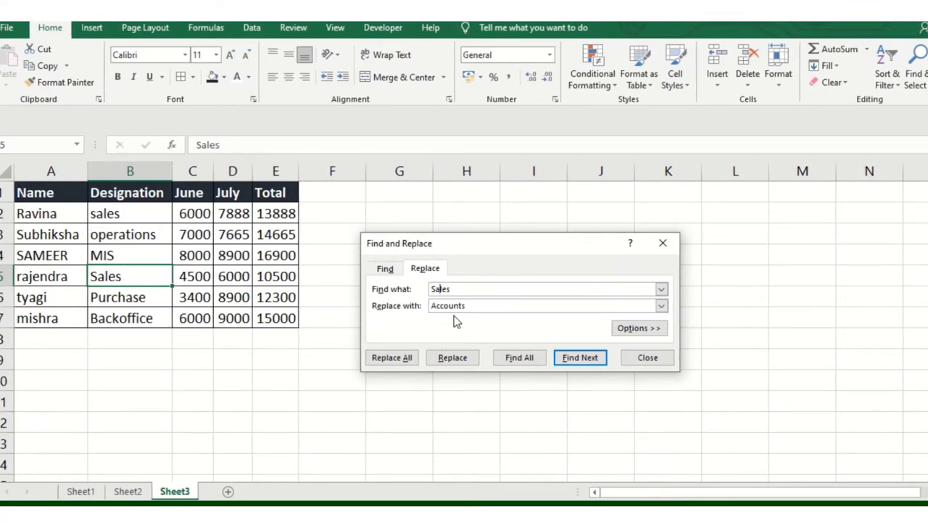
pyautogui.click(465, 306)
# Replace Sales in B5, then Replace All remaining matches and acknowledge the confirmation
pyautogui.click(452, 356)
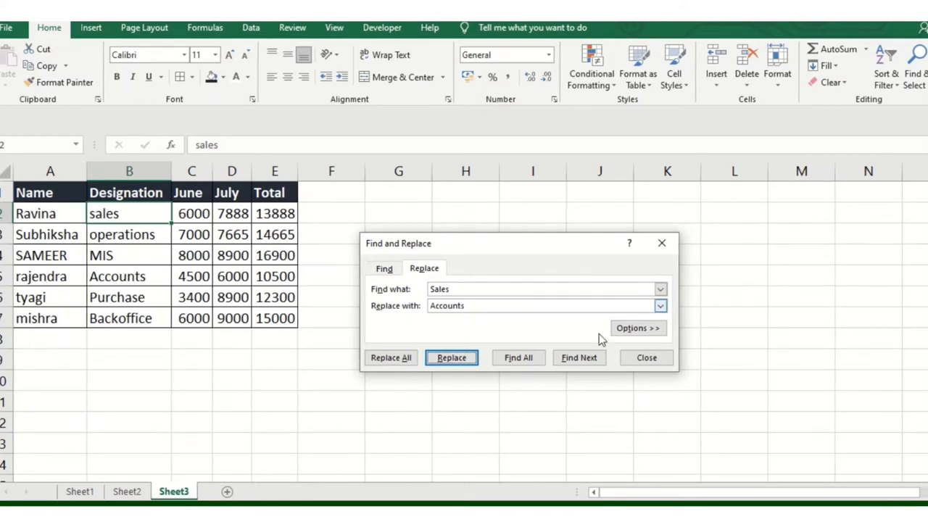
pyautogui.click(582, 358)
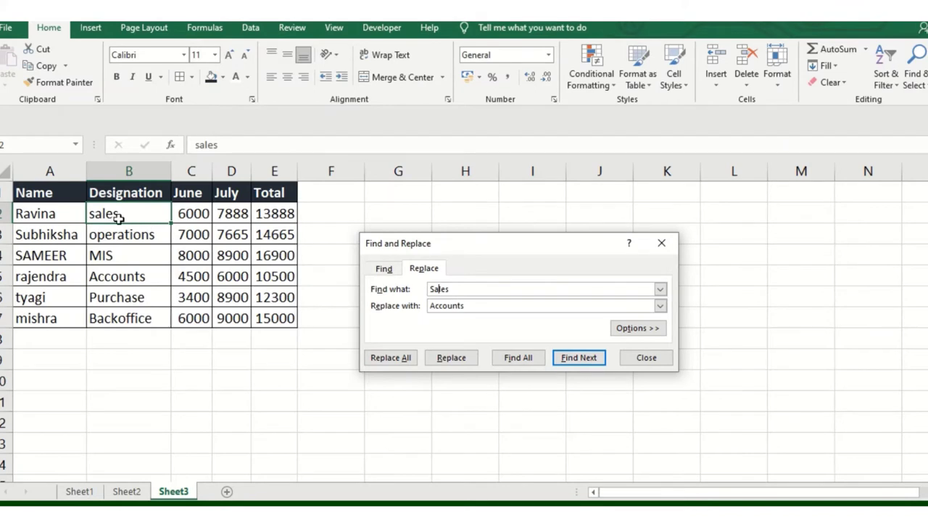
pyautogui.click(395, 363)
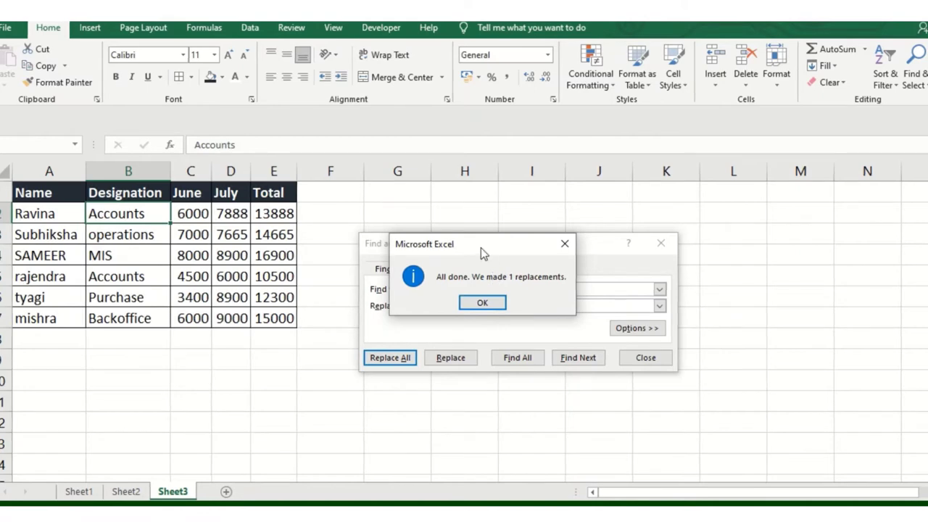
pyautogui.moveTo(481, 248); pyautogui.dragTo(363, 281)
pyautogui.click(364, 338)
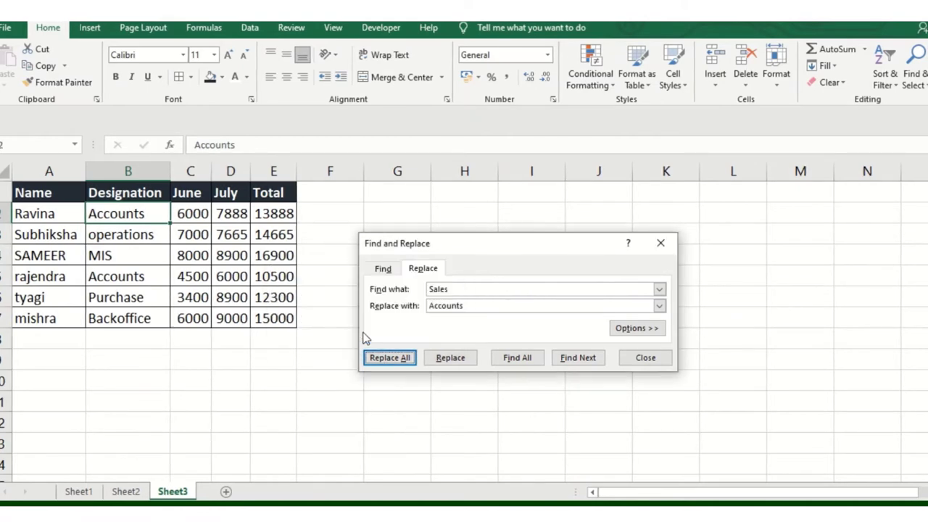
# Close Find and Replace and revert the Accounts changes so B2 reads sales and B5 Sales
pyautogui.click(645, 358)
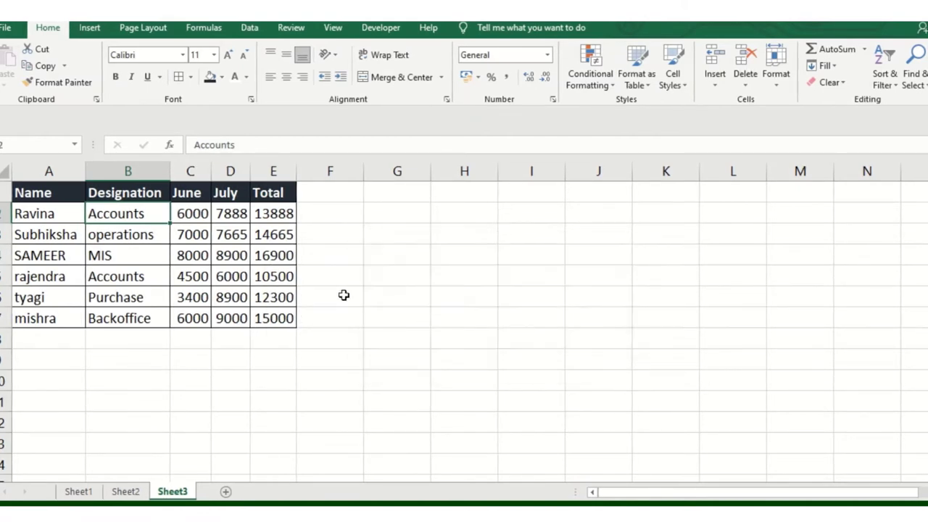
pyautogui.hotkey('ctrl', 'c')
pyautogui.write('sales')
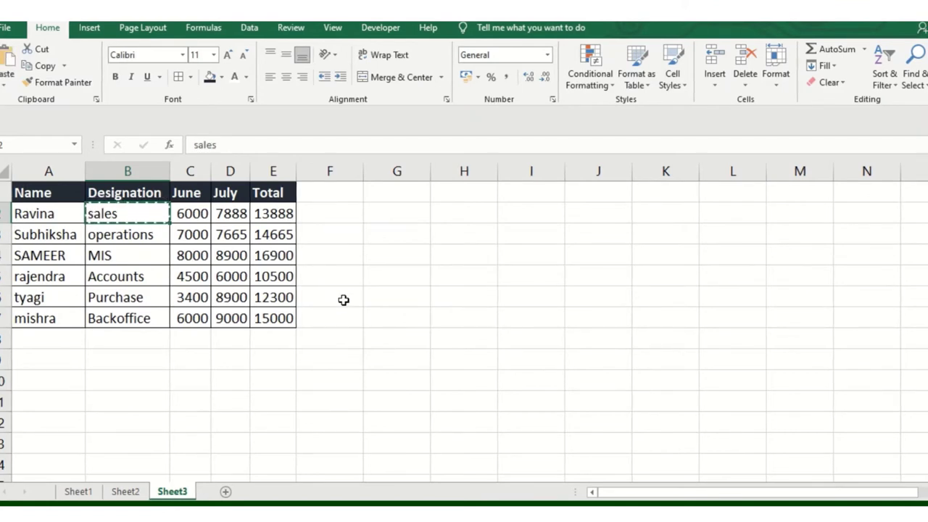
pyautogui.press('Return')
pyautogui.press('Escape')
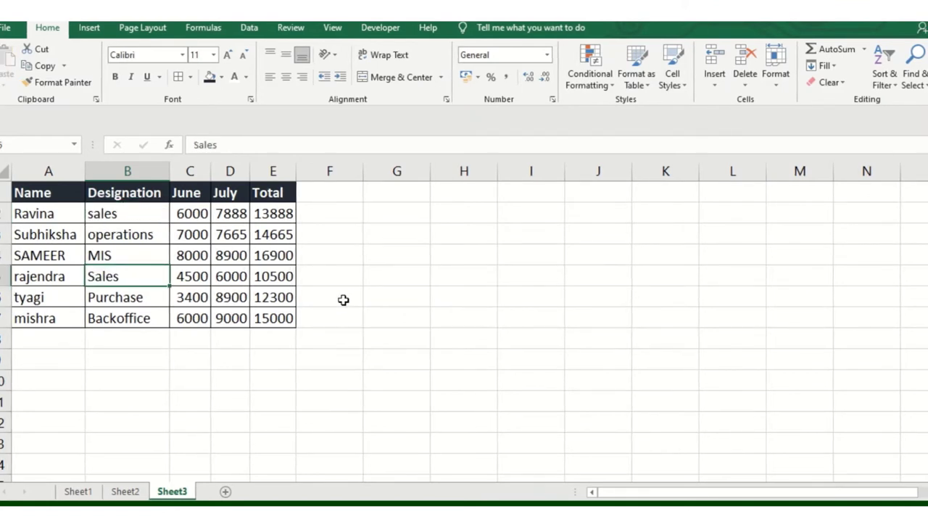
pyautogui.click(913, 69)
pyautogui.click(918, 135)
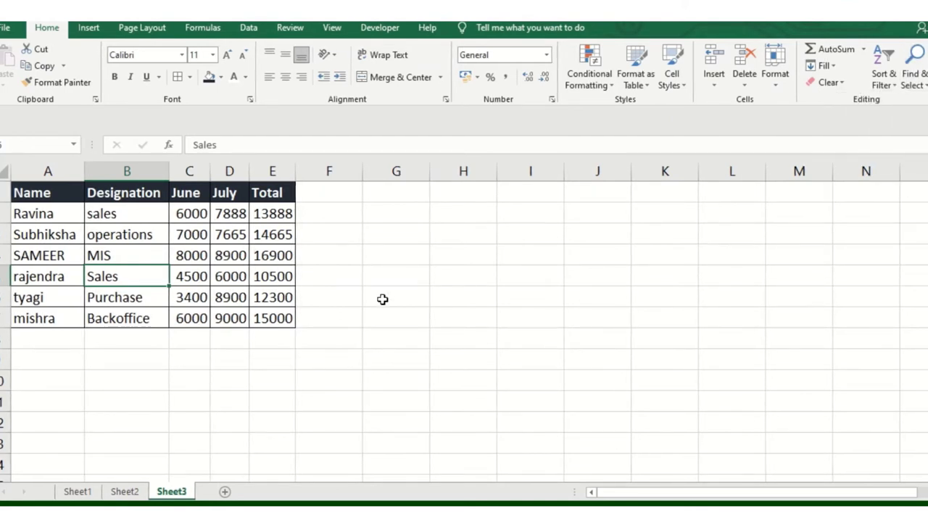
pyautogui.hotkey('ctrl', 'g')
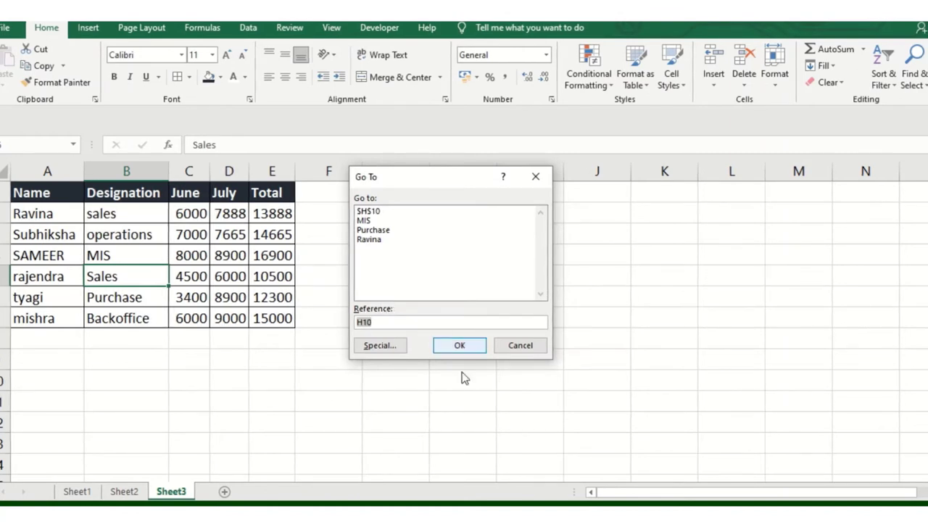
pyautogui.click(514, 347)
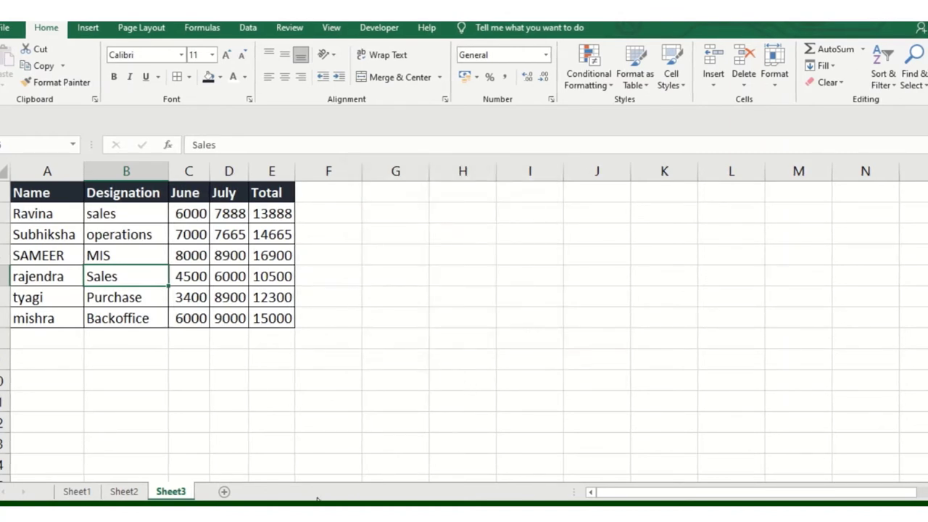
pyautogui.moveTo(47, 215); pyautogui.dragTo(282, 214)
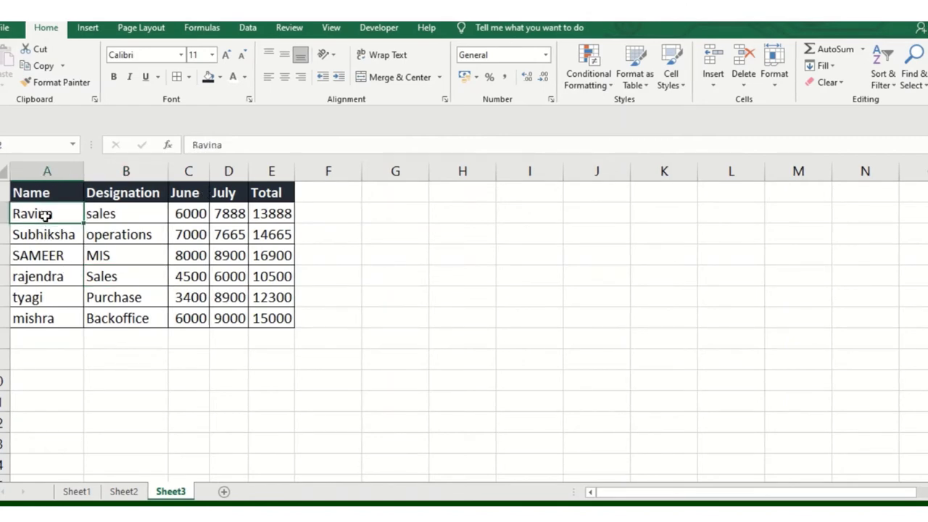
pyautogui.click(235, 281)
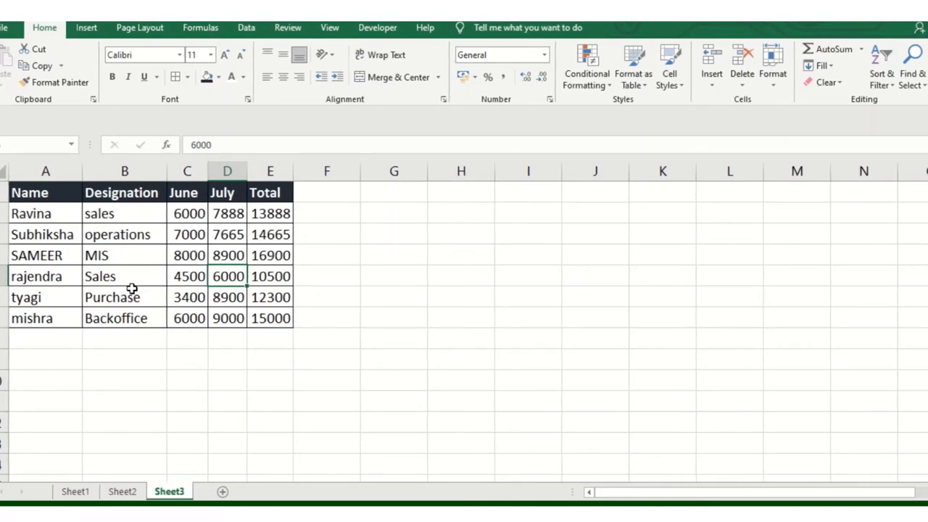
# Select row A6:E6 and name it Purchase in the Name Box
pyautogui.click(57, 318)
pyautogui.moveTo(78, 318); pyautogui.dragTo(261, 317)
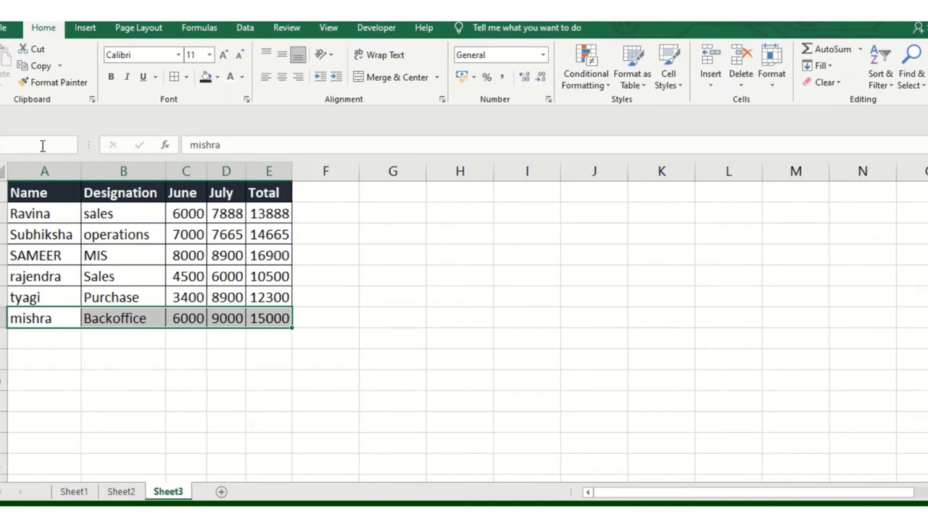
pyautogui.write('ckoffice')
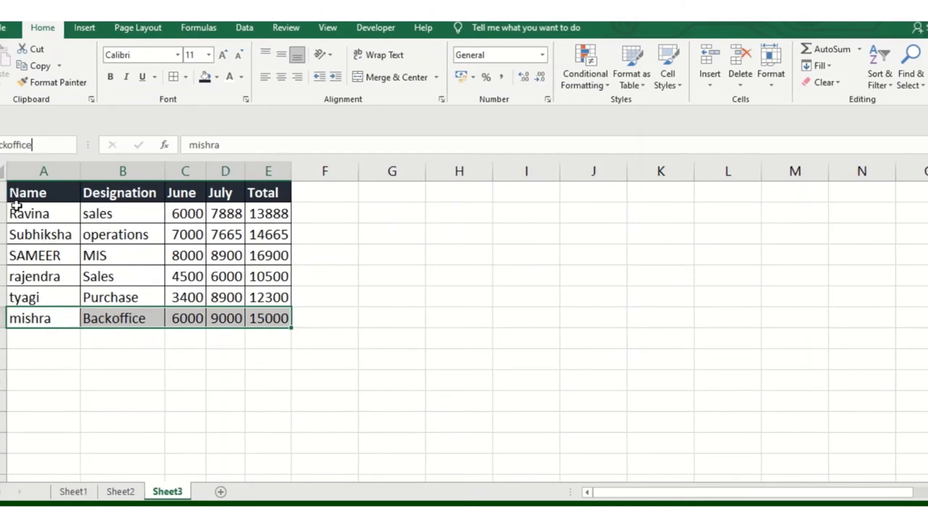
pyautogui.moveTo(44, 276); pyautogui.dragTo(255, 272)
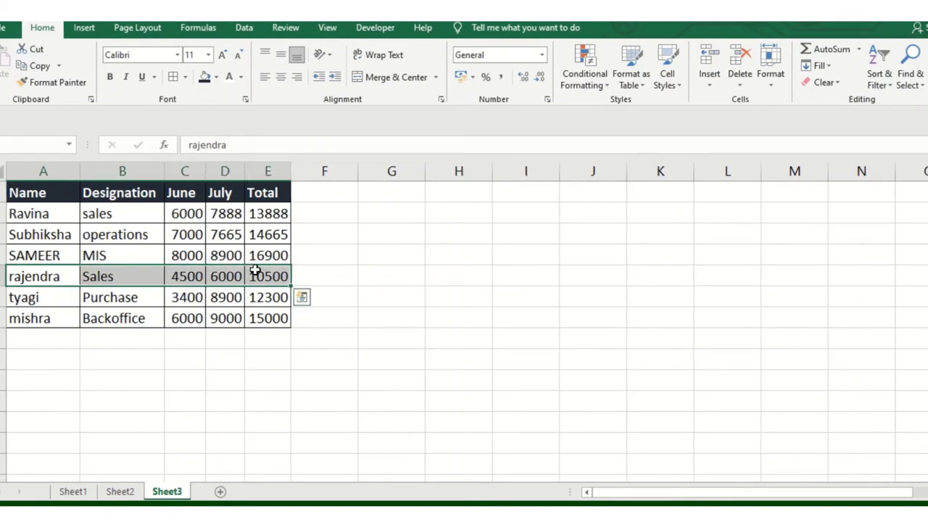
pyautogui.moveTo(51, 299); pyautogui.dragTo(263, 292)
pyautogui.click(36, 144)
pyautogui.write('Purchase')
pyautogui.doubleClick(33, 142)
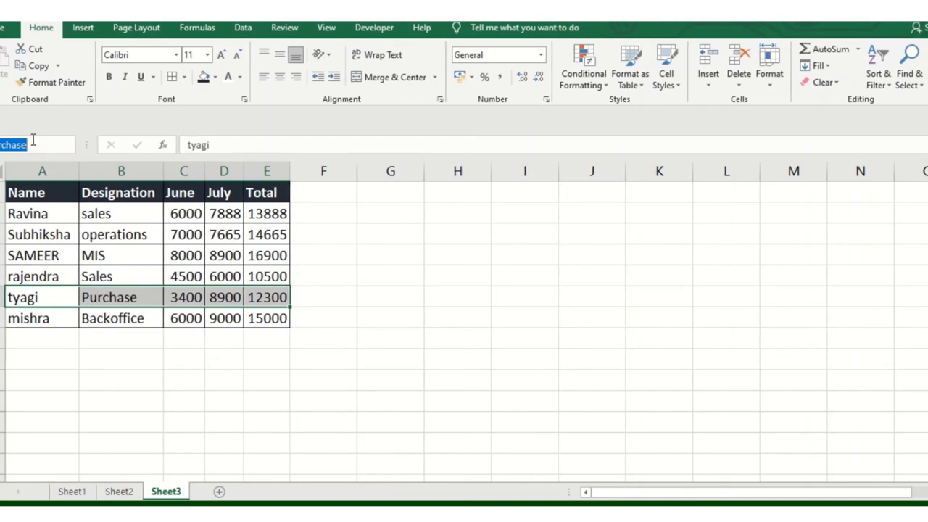
pyautogui.press('BackSpace')
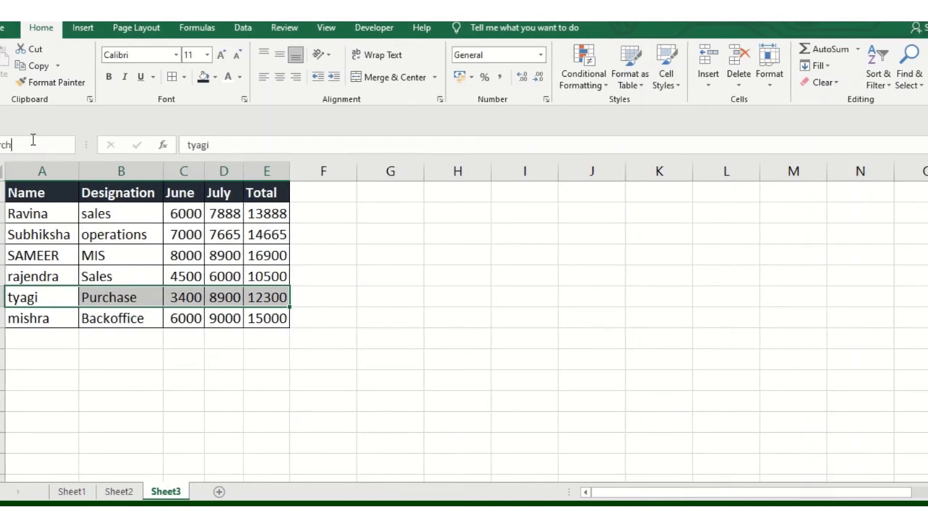
pyautogui.write('ase')
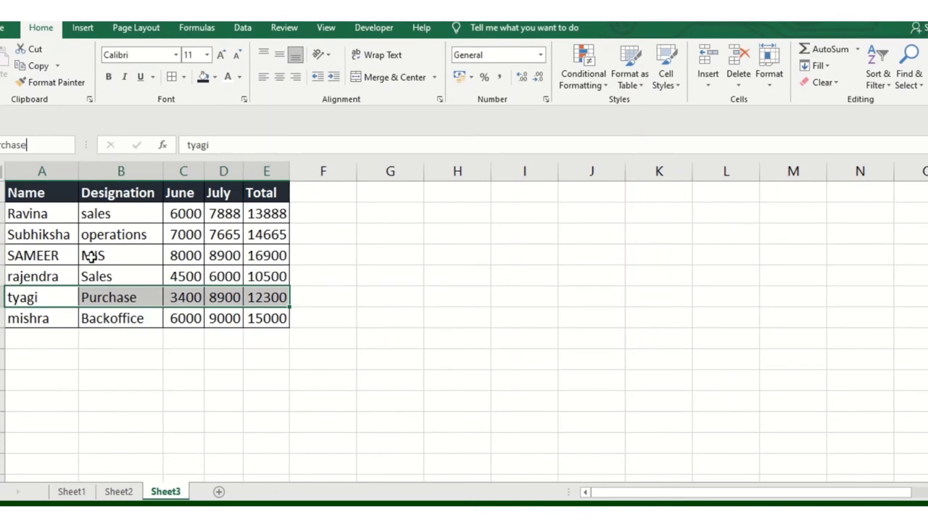
# Name row A3:E3 Operations, then deselect by picking cell H5
pyautogui.moveTo(45, 235); pyautogui.dragTo(269, 234)
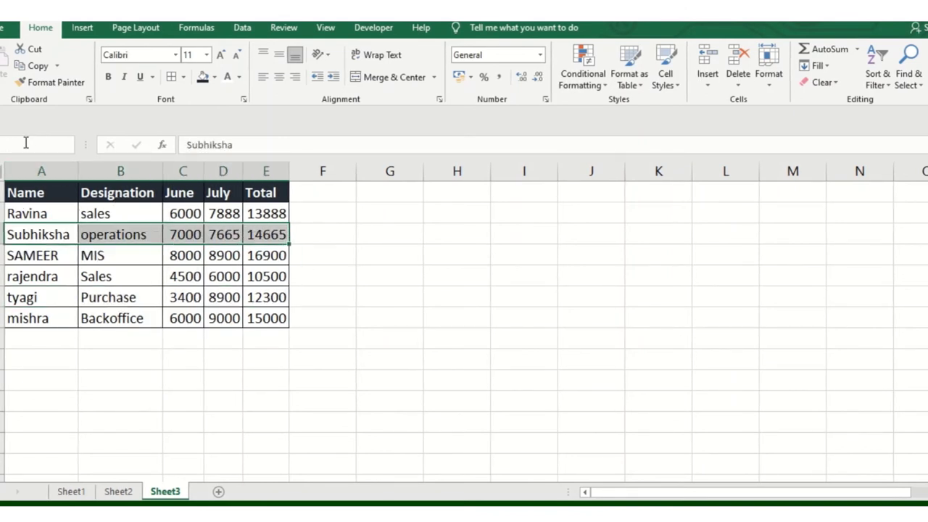
pyautogui.write('erations')
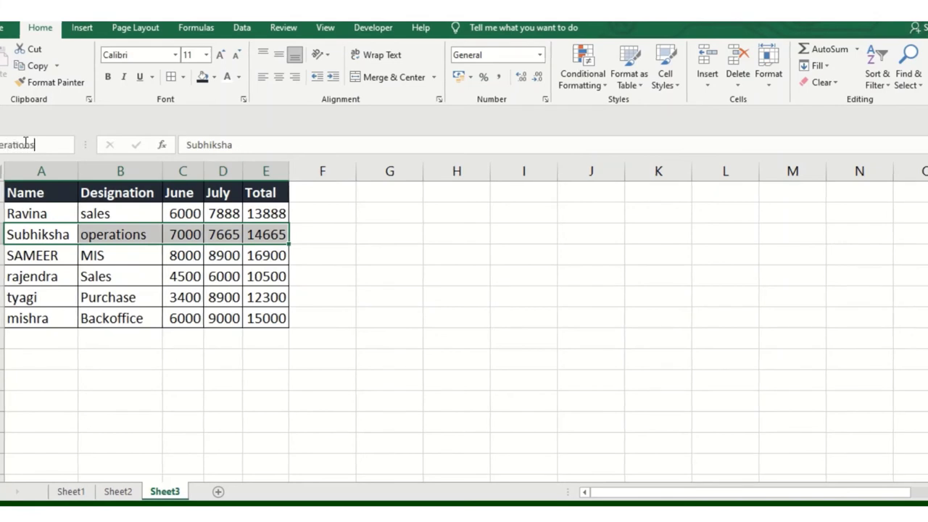
pyautogui.press('Return')
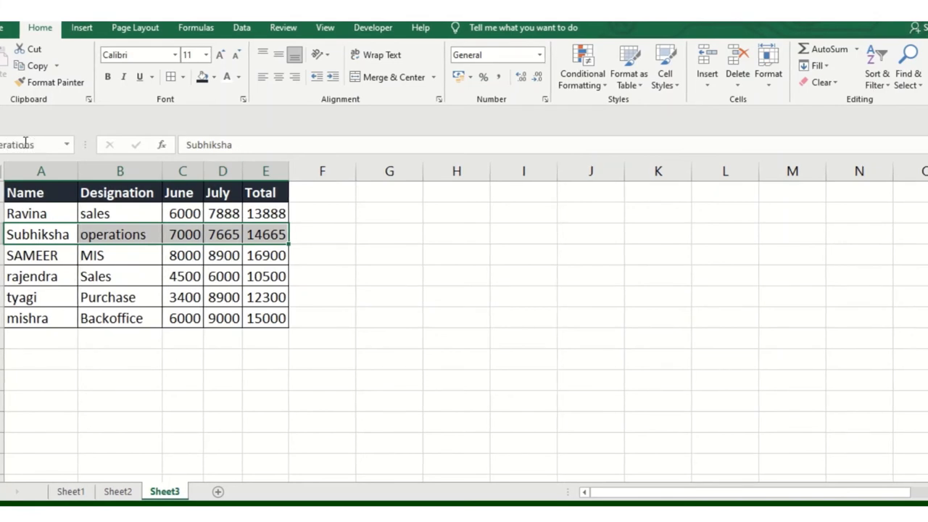
pyautogui.click(445, 273)
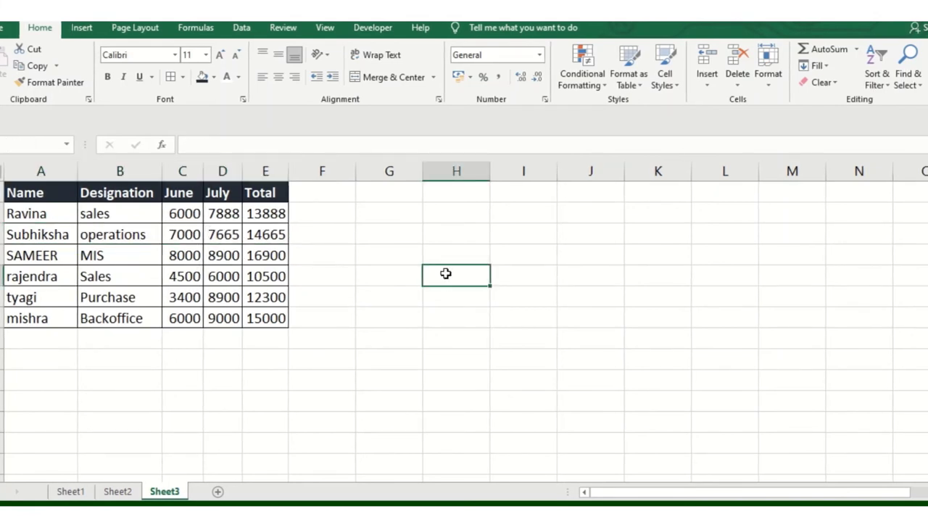
# Open Go To from Find & Select and jump to the first employee's named row A2:E2
pyautogui.hotkey('ctrl', 'g')
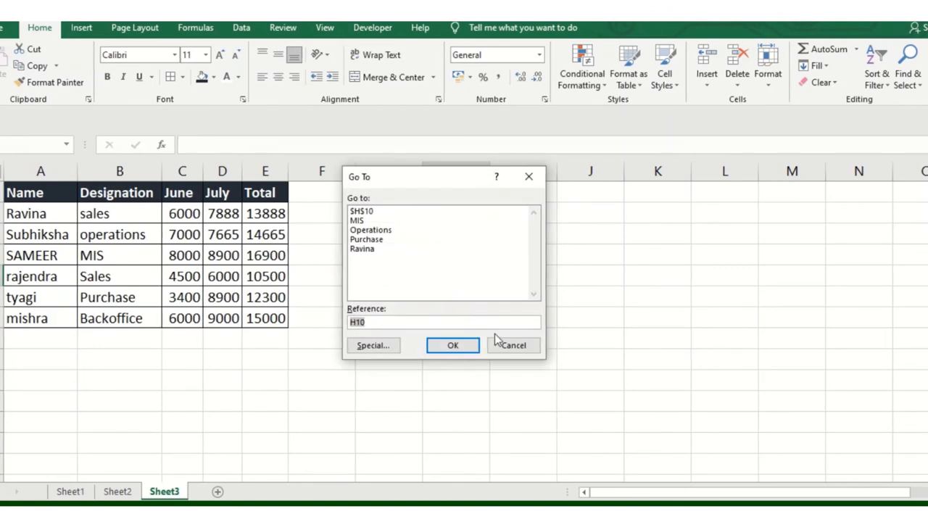
pyautogui.click(505, 344)
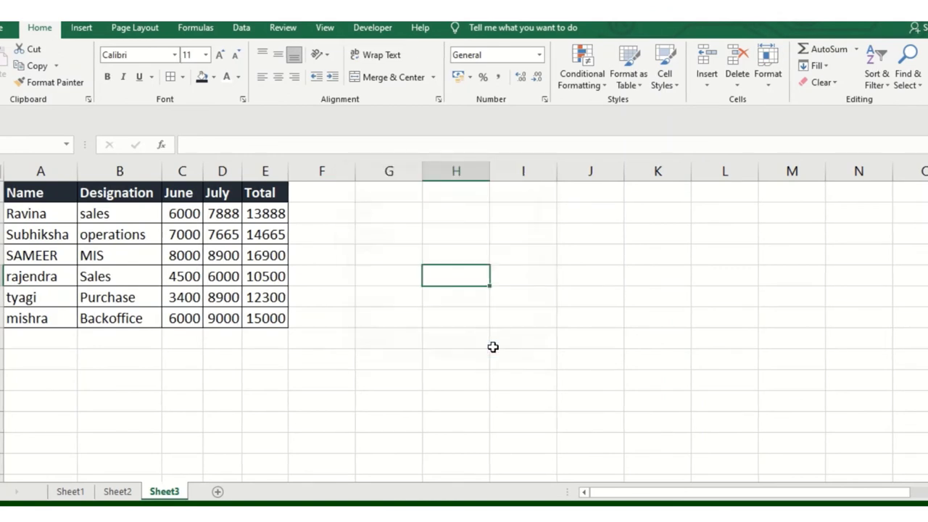
pyautogui.click(908, 72)
pyautogui.click(892, 136)
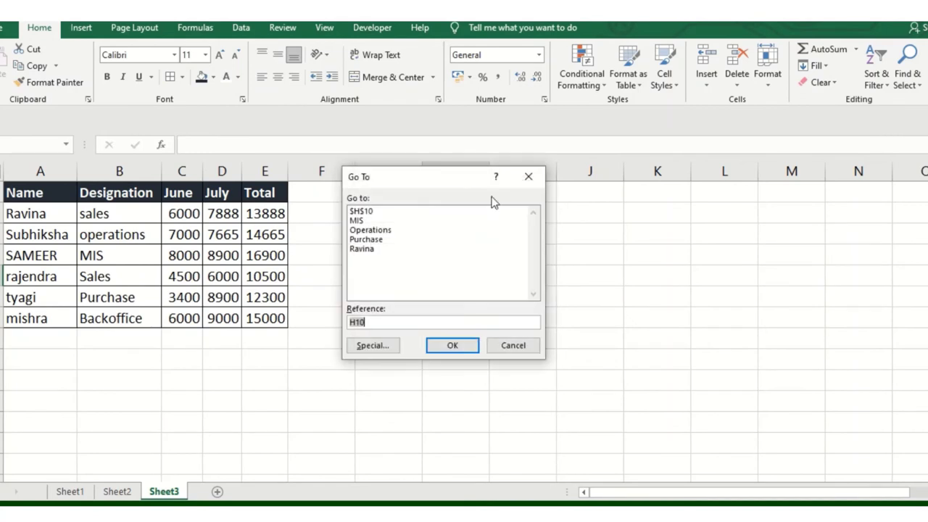
pyautogui.moveTo(402, 184); pyautogui.dragTo(640, 211)
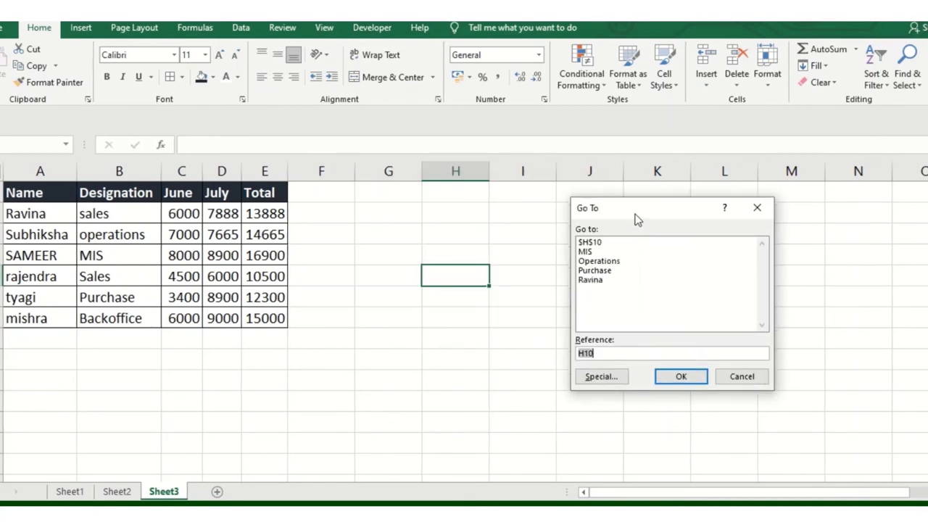
pyautogui.doubleClick(606, 280)
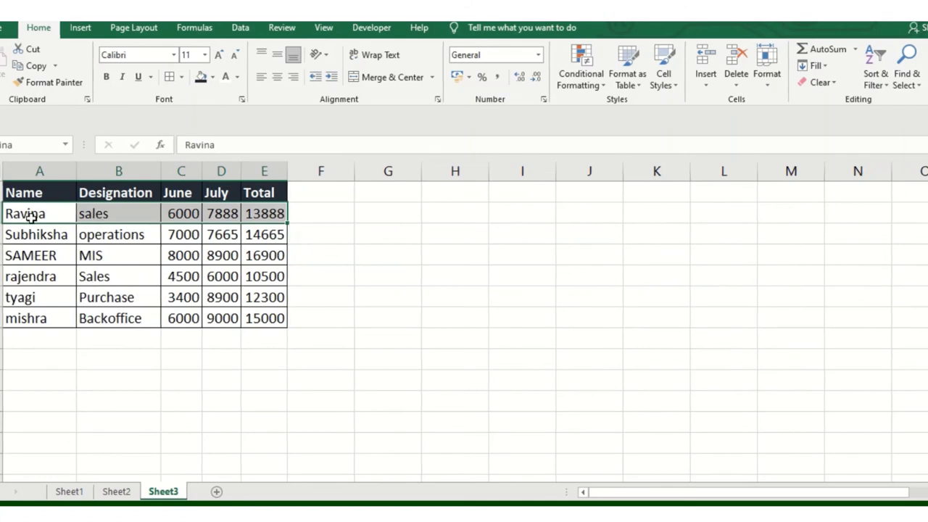
# Use Go To again to reach H10, then jump to the MIS row A4:E4
pyautogui.click(907, 72)
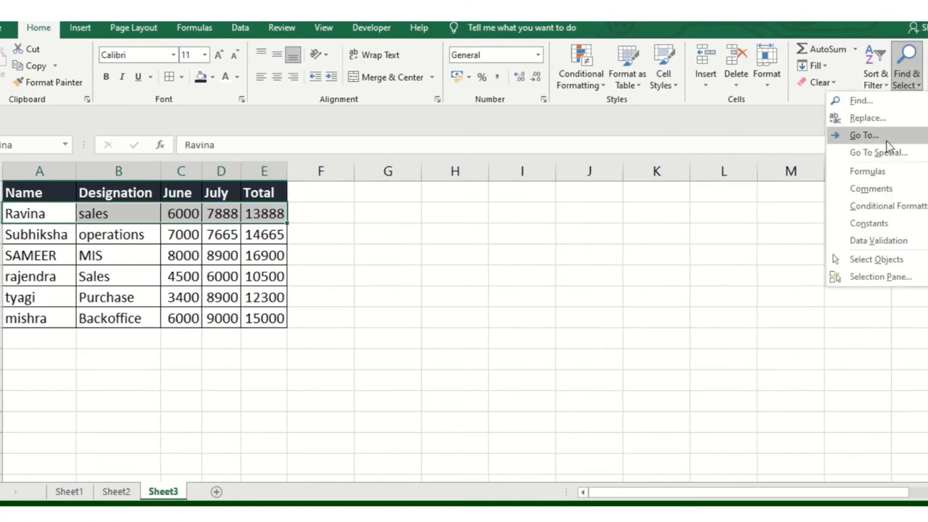
pyautogui.click(864, 135)
pyautogui.doubleClick(597, 248)
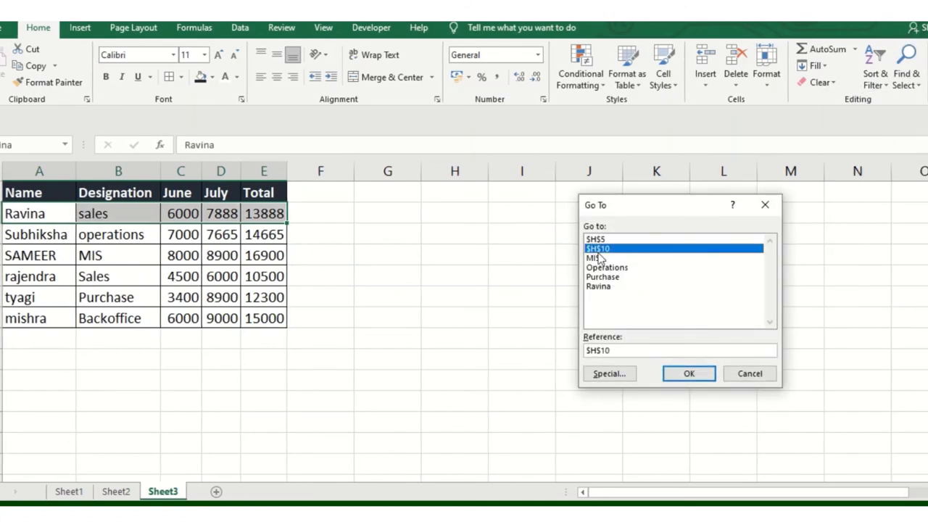
pyautogui.click(906, 73)
pyautogui.click(869, 135)
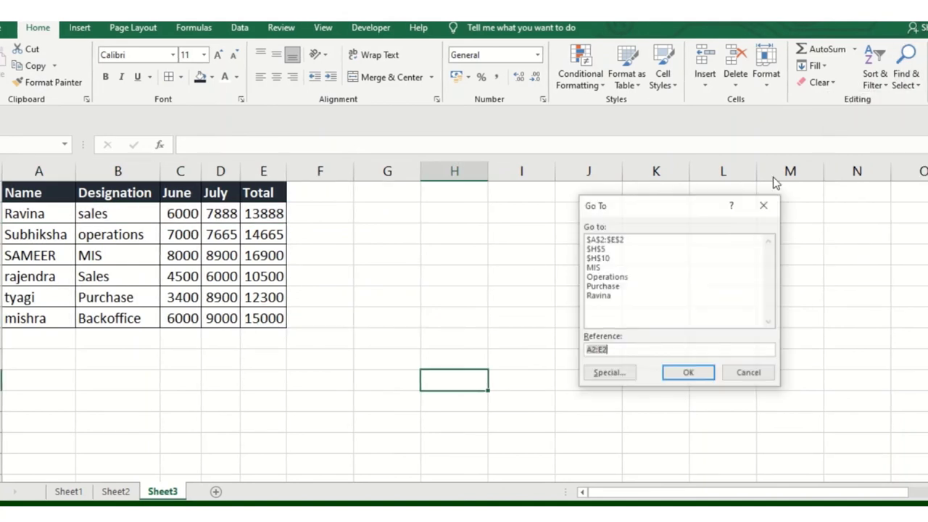
pyautogui.click(594, 268)
pyautogui.doubleClick(596, 268)
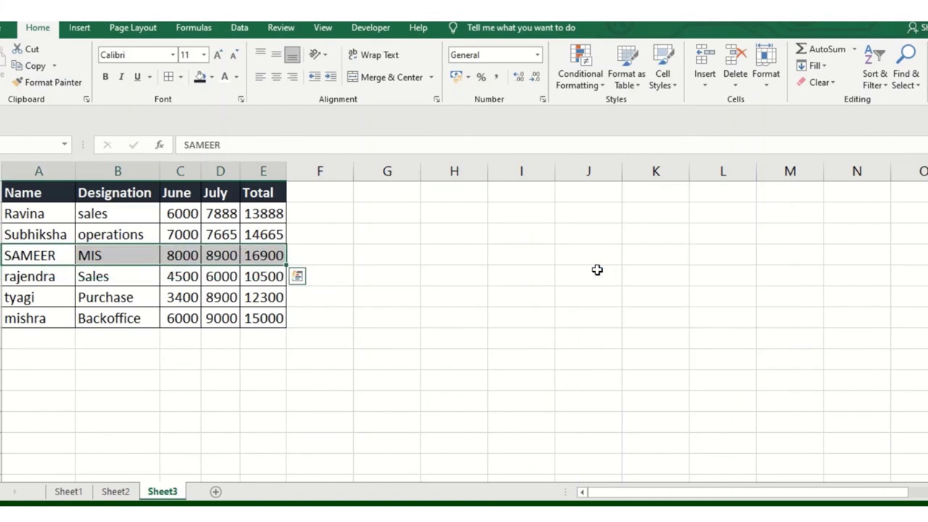
pyautogui.click(905, 72)
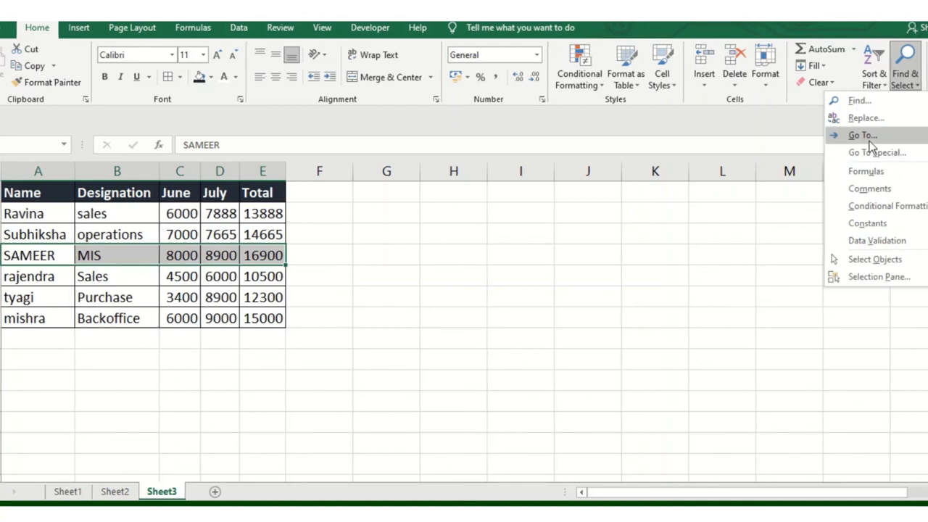
pyautogui.click(864, 136)
pyautogui.click(612, 377)
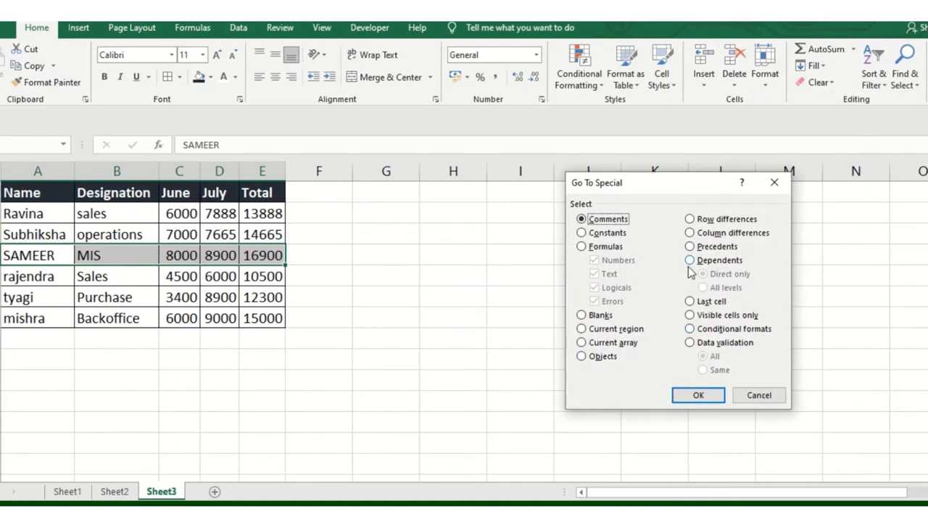
pyautogui.click(759, 395)
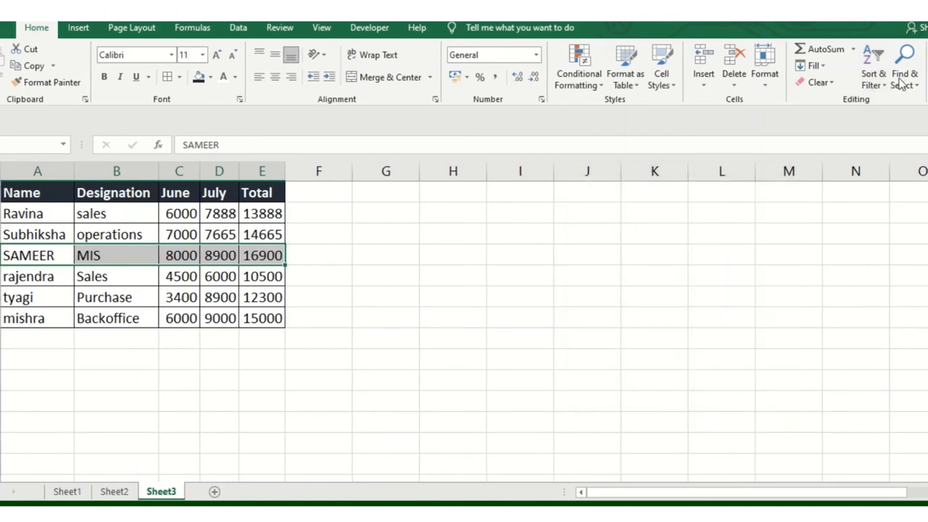
pyautogui.click(900, 84)
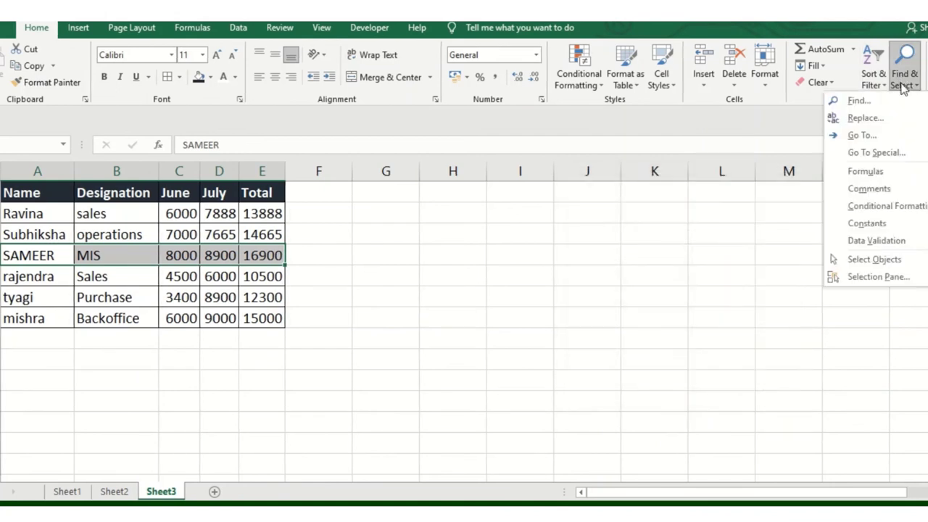
pyautogui.click(305, 297)
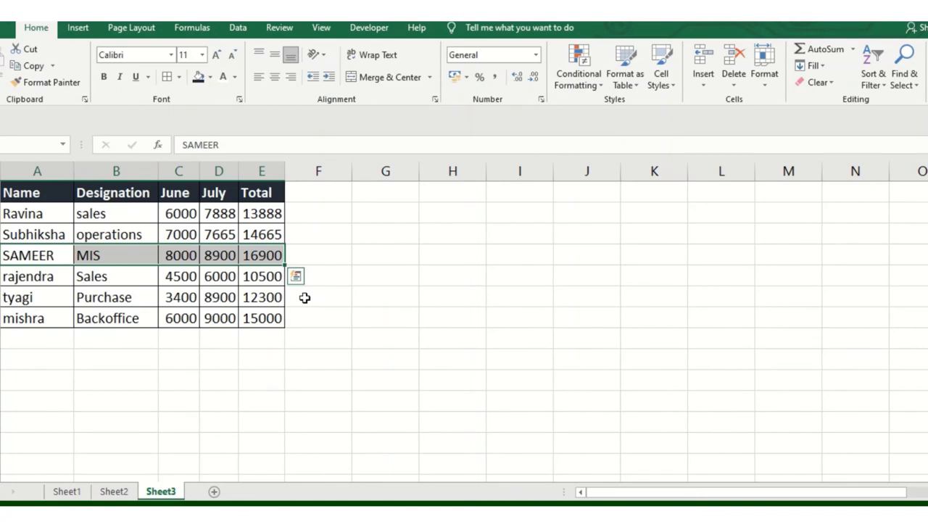